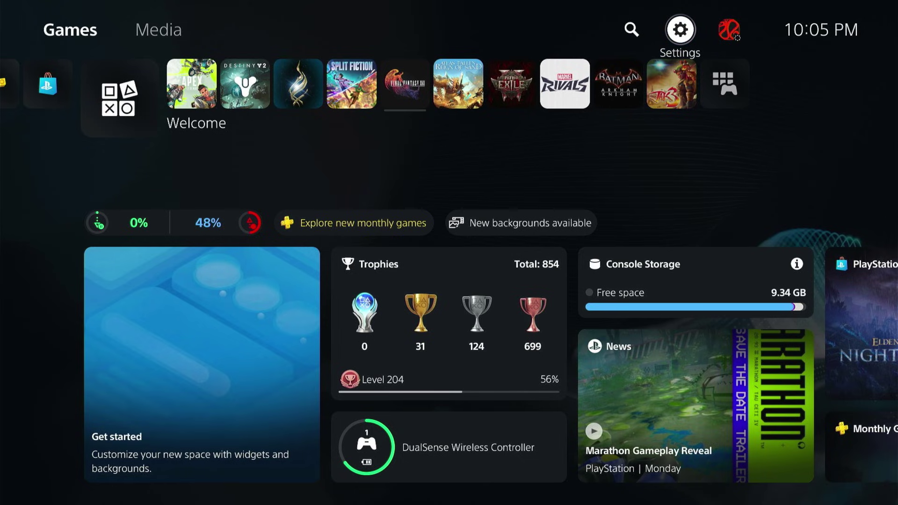
Step: Reach the console Settings from the home screen game row
key("Down")
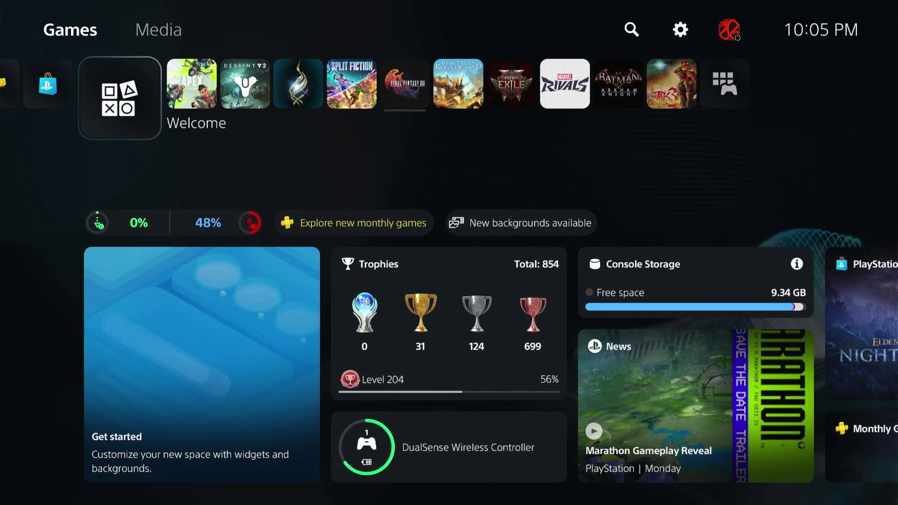
key("Right")
key("Right")
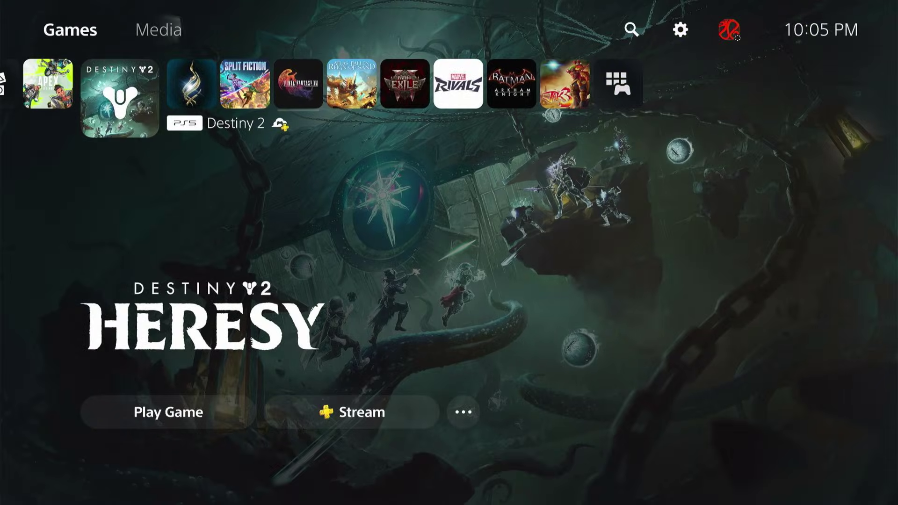
key("Up")
key("Right")
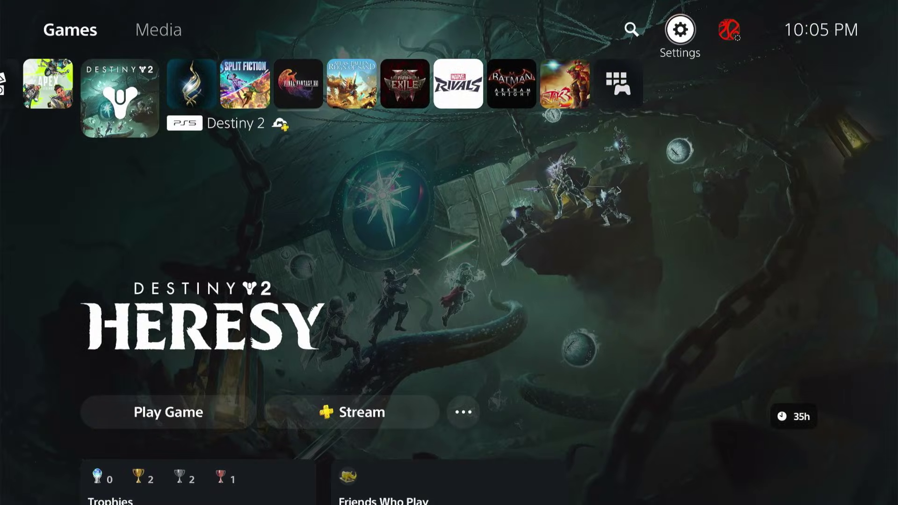
key("Return")
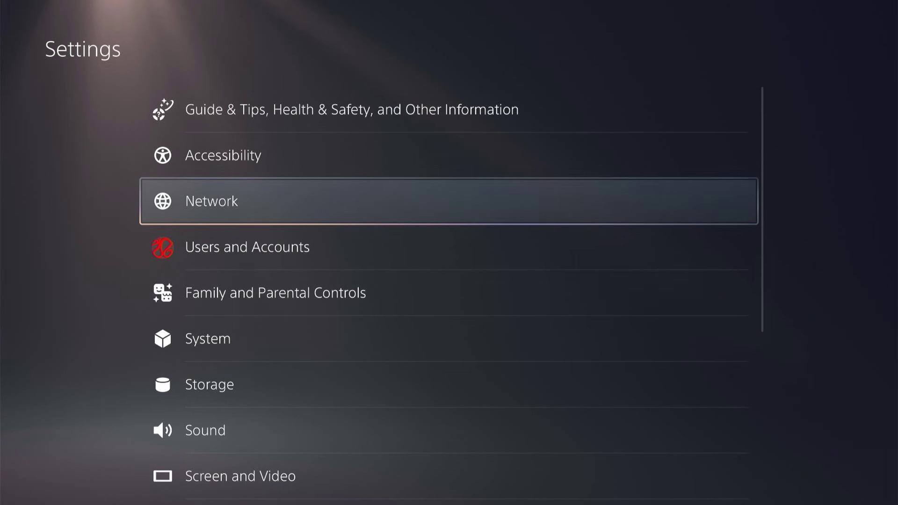
Step: Go into Users and Accounts > Other and highlight Console Sharing and Offline Play
key("Down")
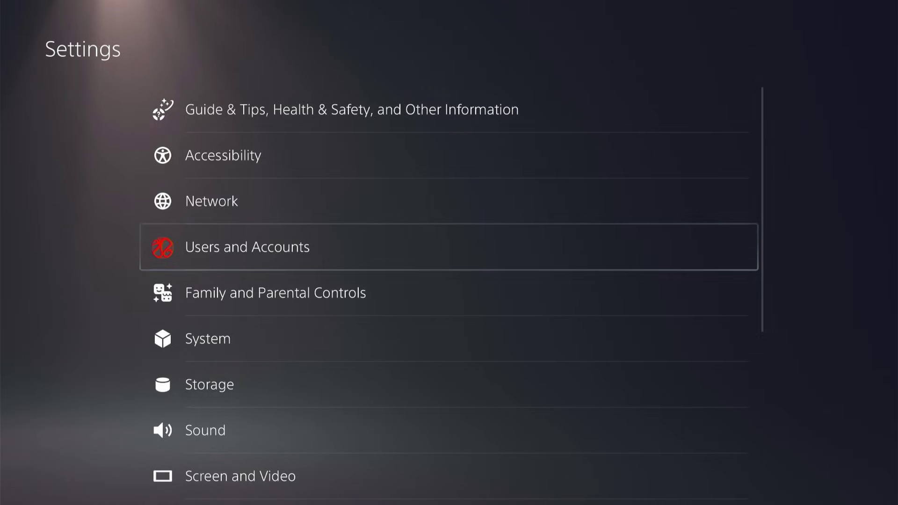
key("Return")
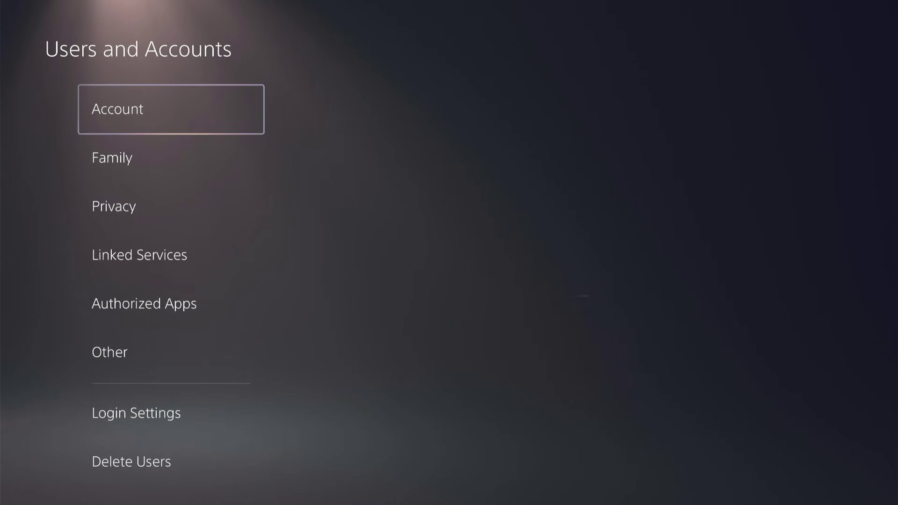
key("Down")
key("Down")
key("Down")
key("Down")
key("Down")
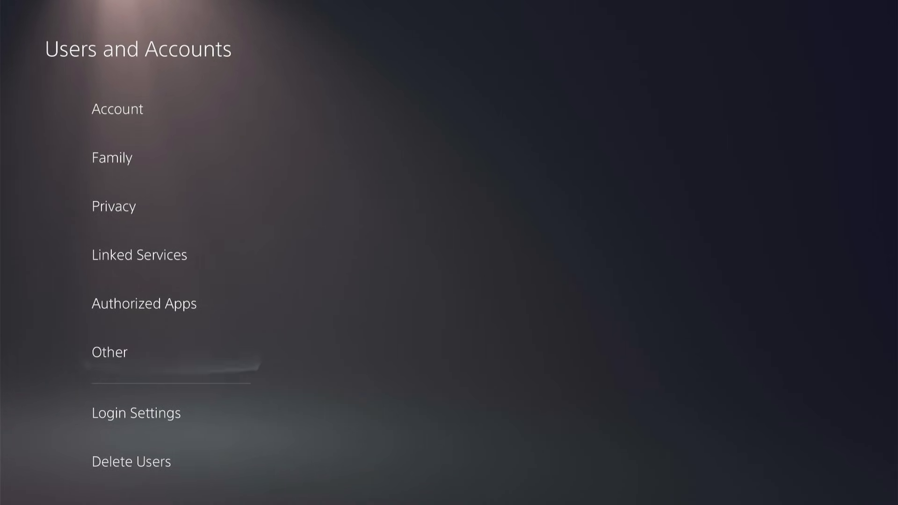
key("Right")
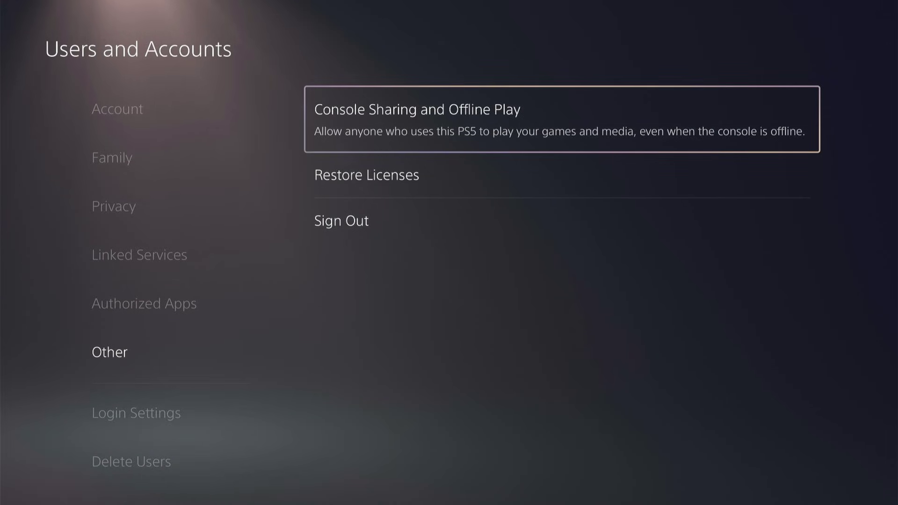
Step: Disable Console Sharing and Offline Play on this PS5 via the confirmation screen
key("Return")
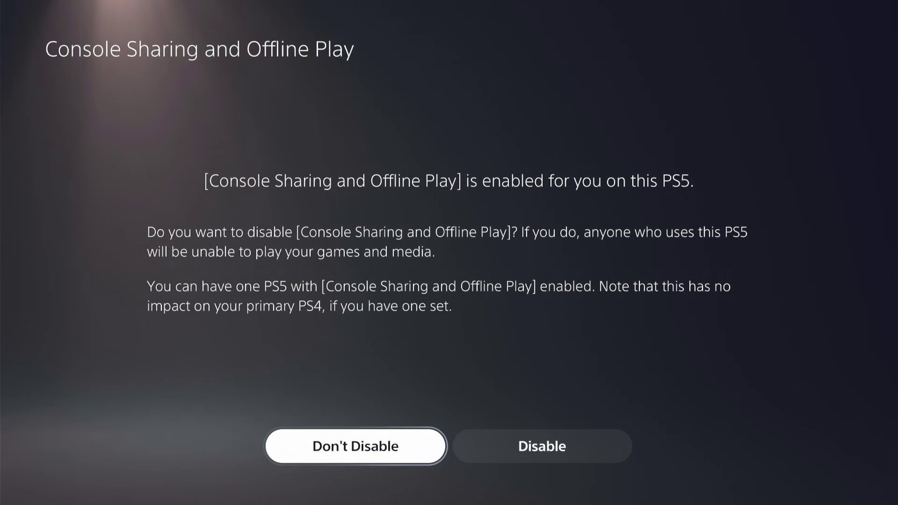
key("Right")
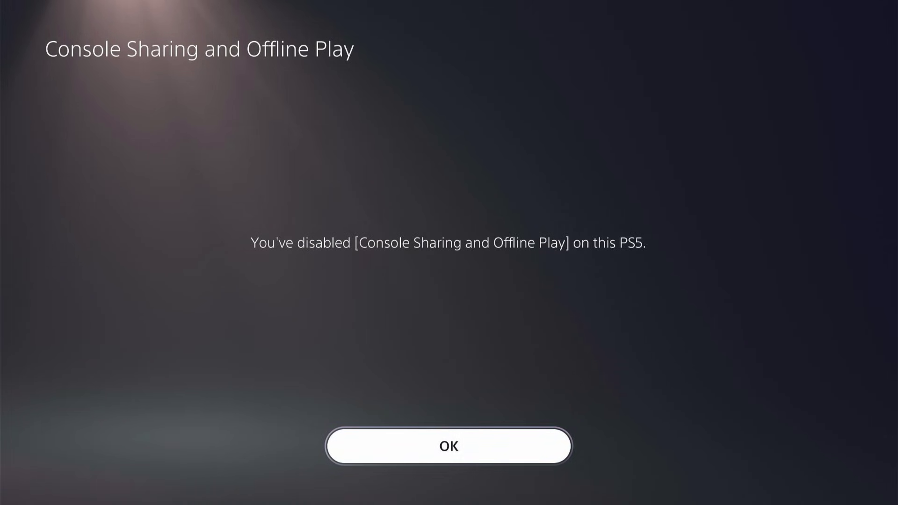
Step: Acknowledge the log-out and pick the B Stauff profile on the Welcome Back screen
key("Return")
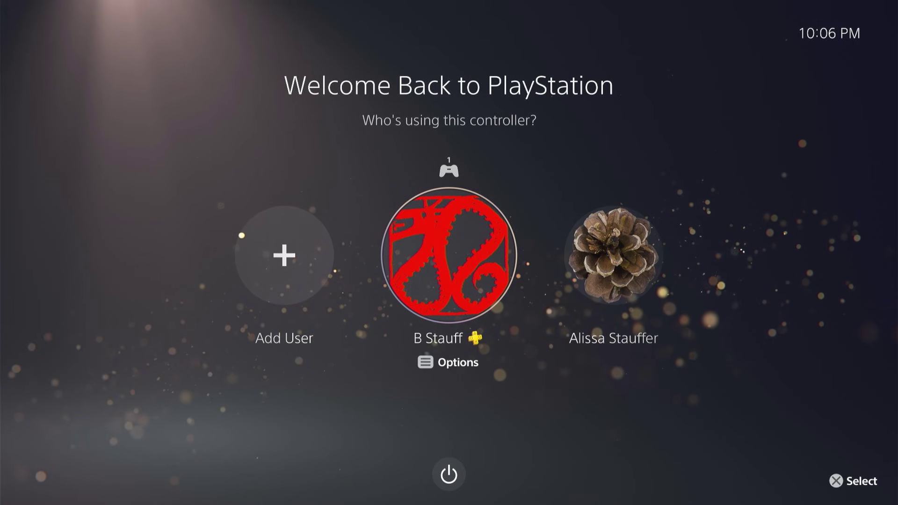
key("Left")
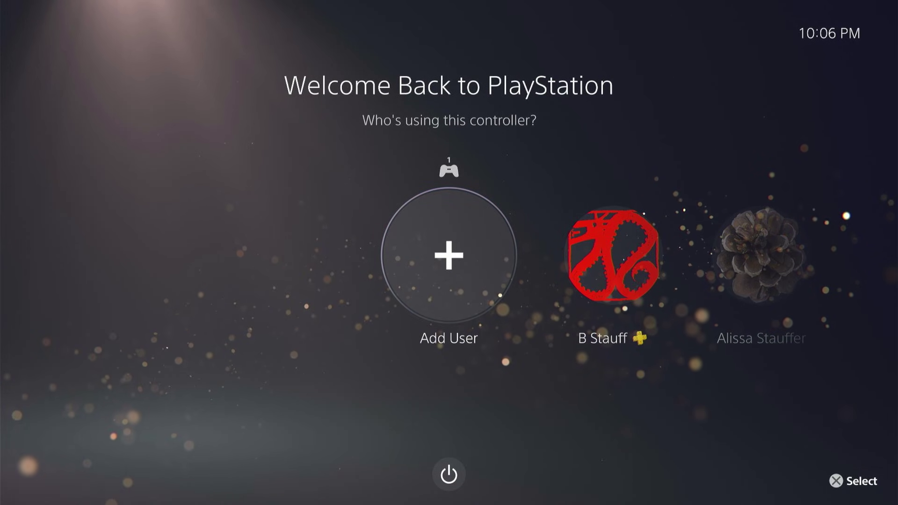
key("Right")
Step: Sign in as the main profile and return to Settings > Users and Accounts
key("Return")
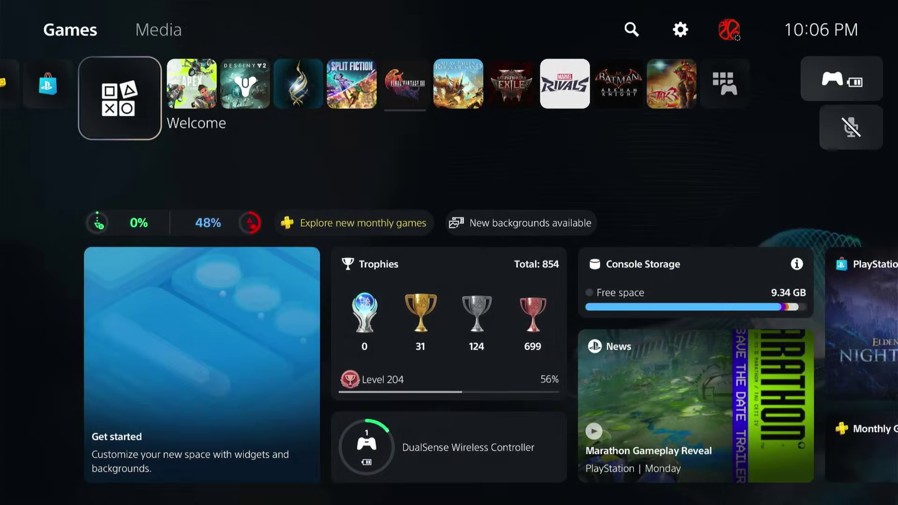
key("Up")
key("Right")
key("Right")
key("Right")
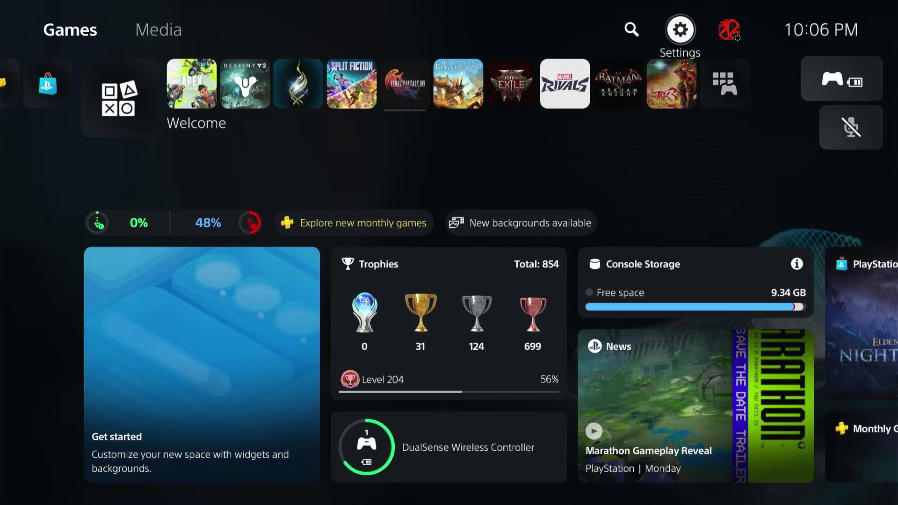
key("Return")
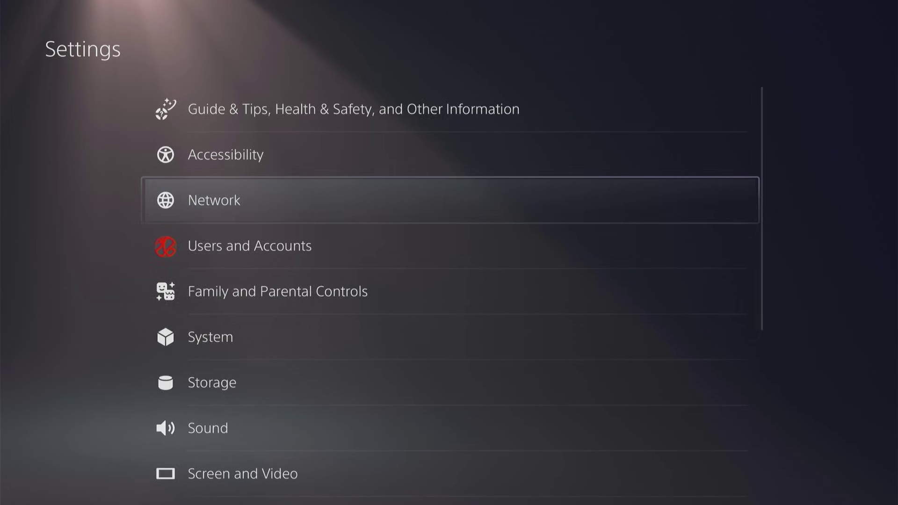
key("Down")
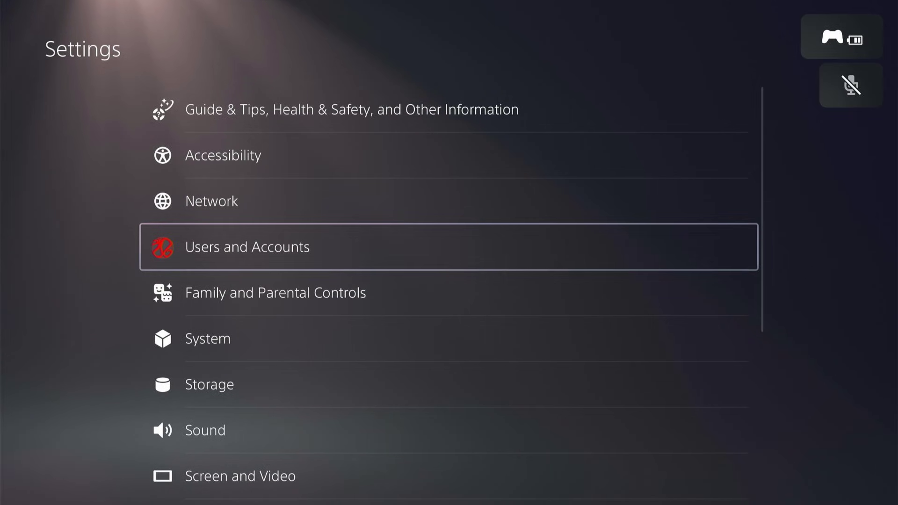
key("Return")
Step: Under Other, choose Enable for Console Sharing and Offline Play on this PS5
key("Down")
key("Down")
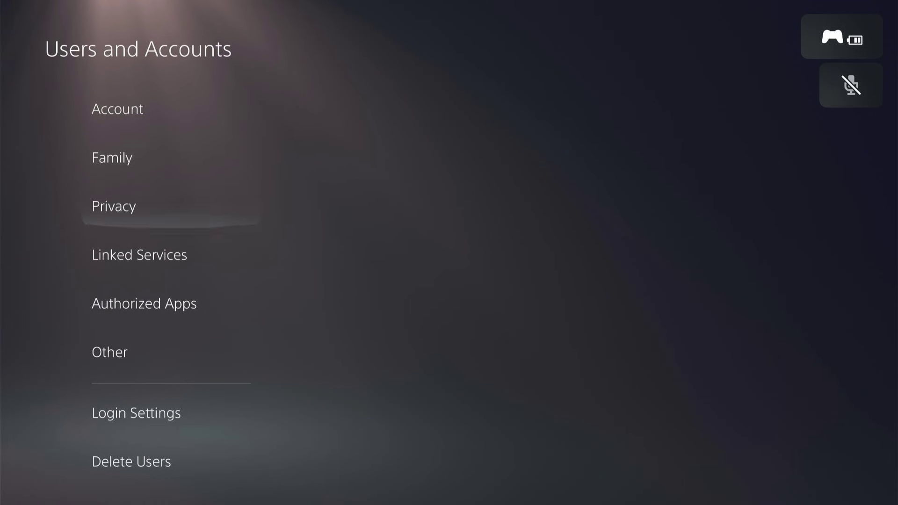
key("Down")
key("Down")
key("Down")
key("Right")
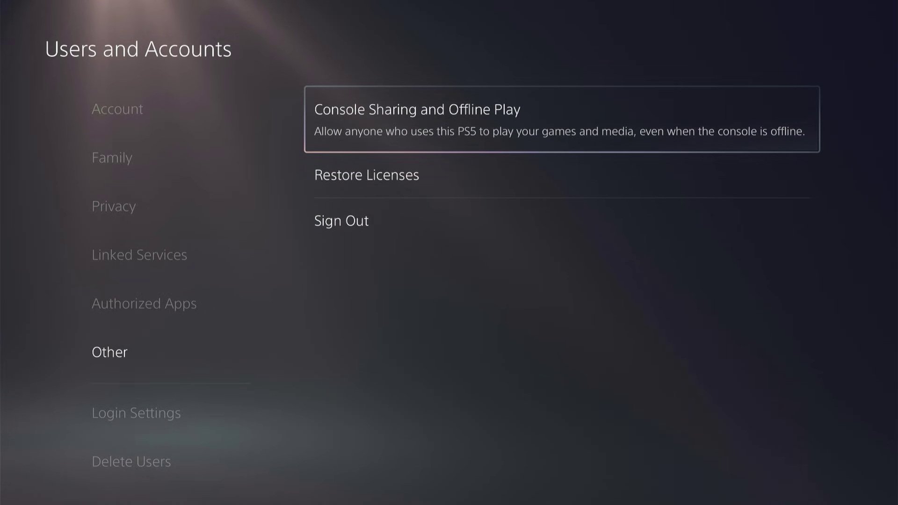
key("Return")
key("Right")
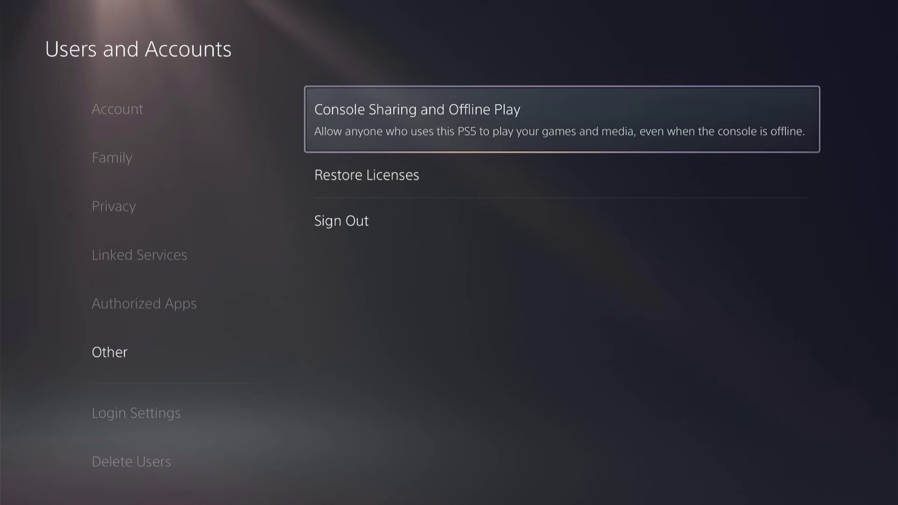
Step: Enter Restore Licenses and tick Destiny 2 in the game list
key("Down")
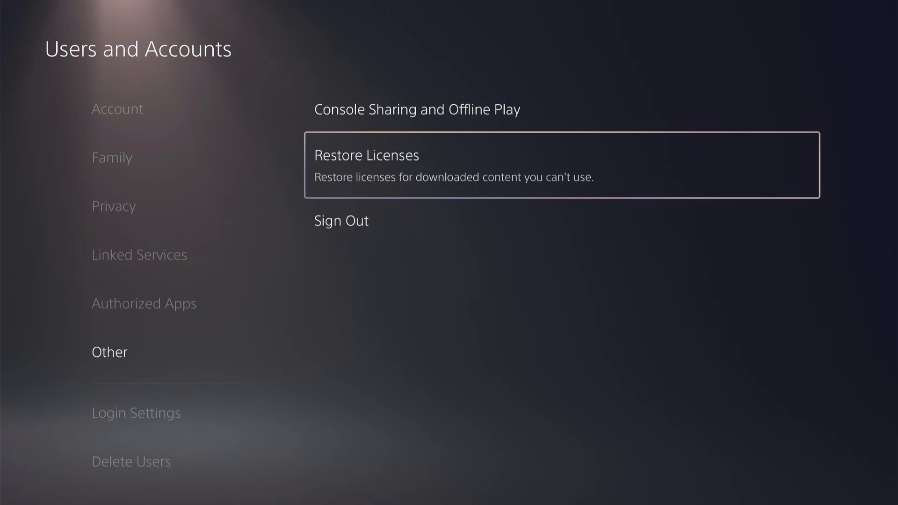
key("Return")
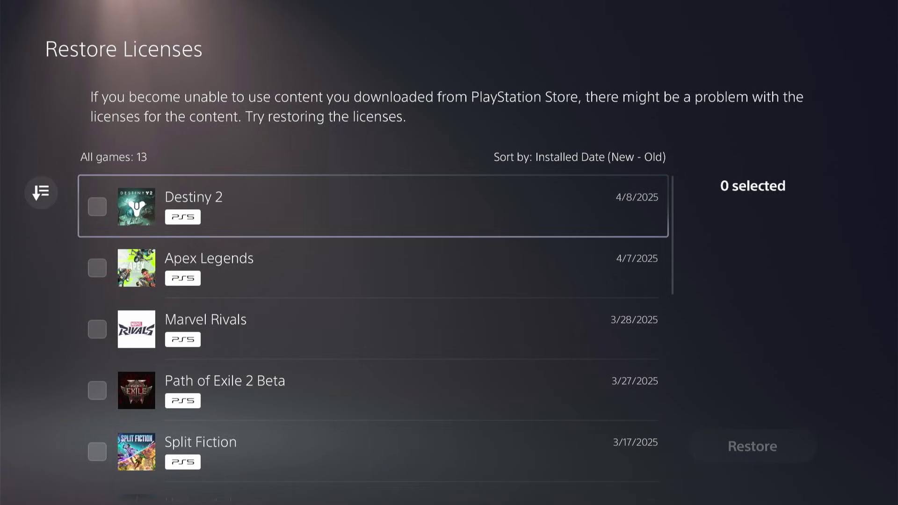
key("Return")
key("Down")
key("Return")
Step: Run the license restore for Destiny 2 and back out afterwards
key("Return")
key("Right")
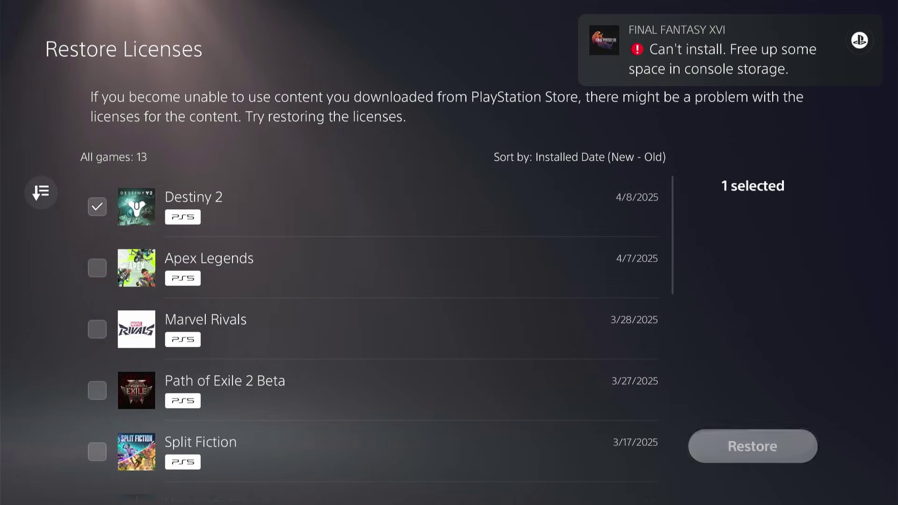
key("Return")
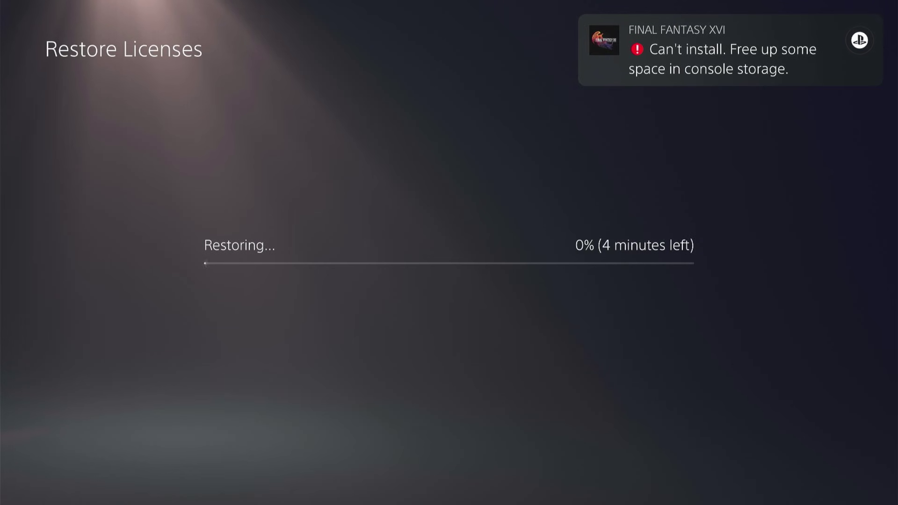
key("Left")
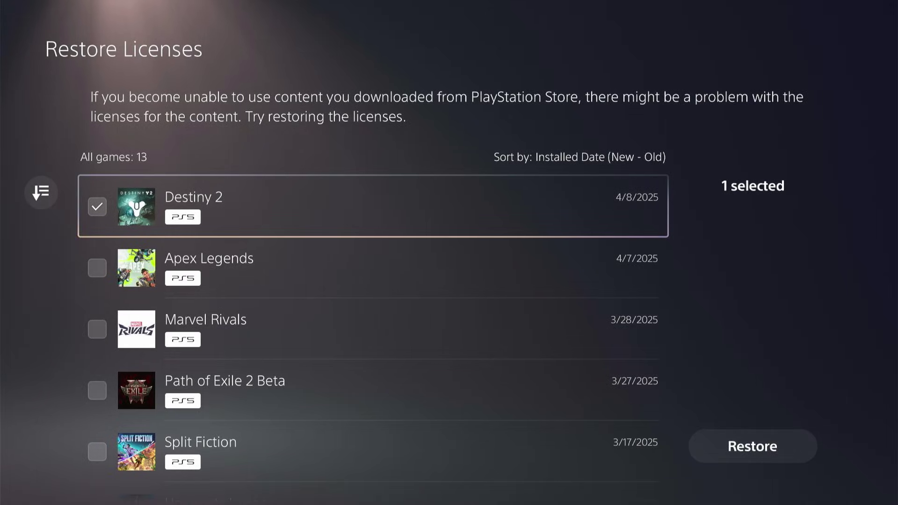
Step: Exit Settings to the home screen and browse along the game row
key("Escape")
key("Escape")
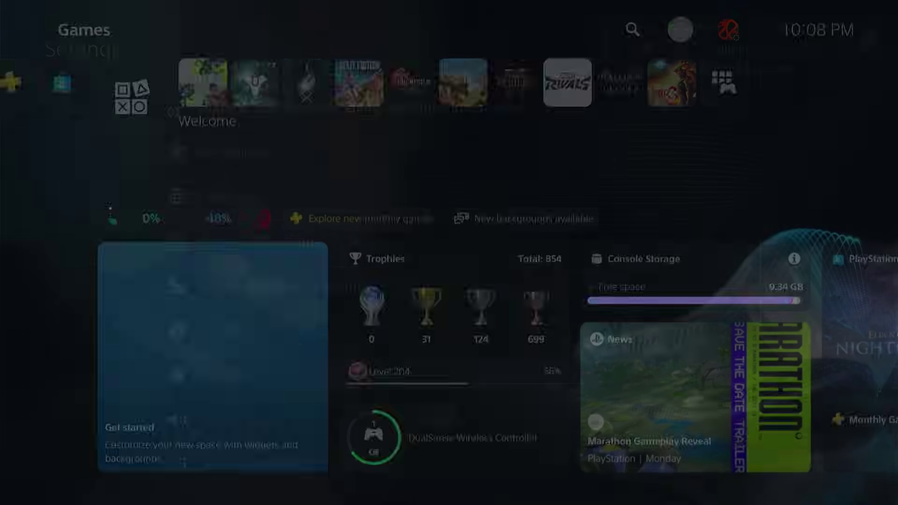
key("Down")
key("Left")
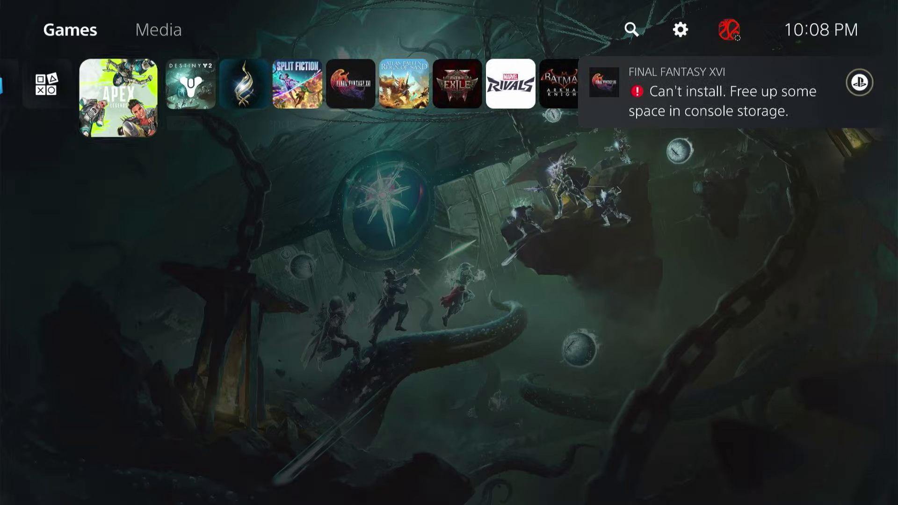
key("Left")
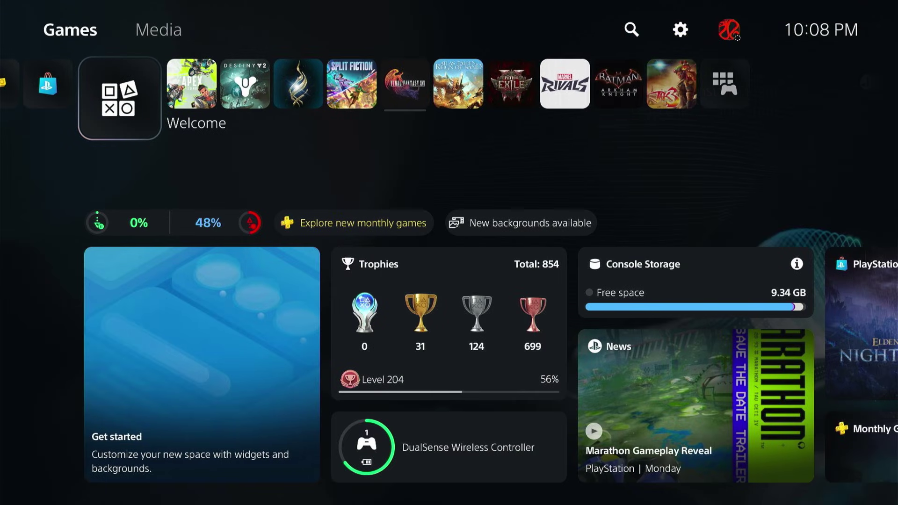